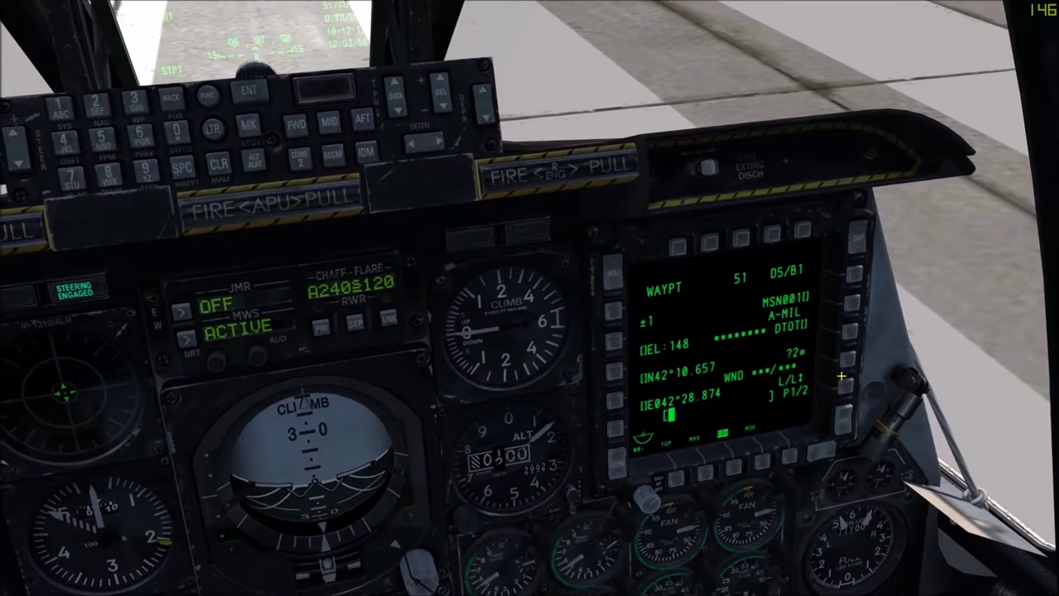
# - Add a new mission waypoint with the Ctrl+Up CDU binding so the page steps to MSN002
pyautogui.hotkey('ctrl', 'Up')
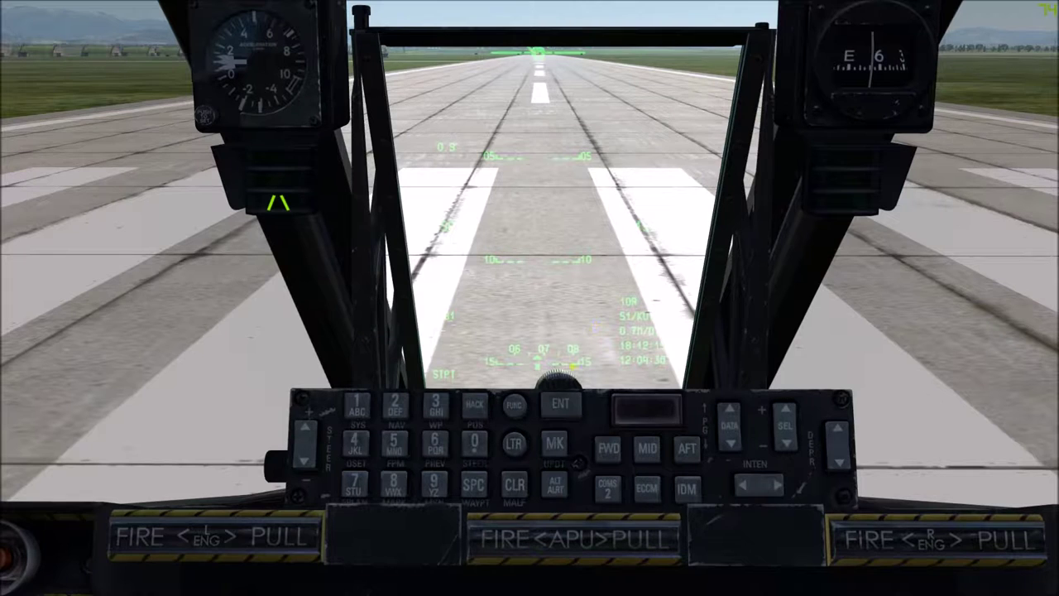
pyautogui.click(514, 442)
pyautogui.scroll(5, 557, 381)
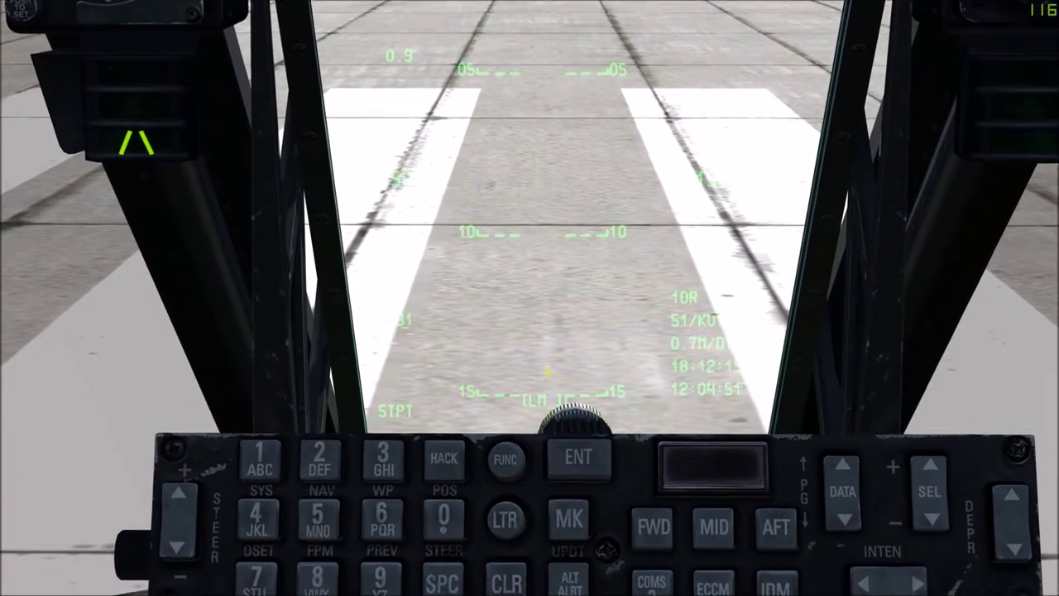
pyautogui.scroll(-5, 547, 374)
pyautogui.scroll(4, 546, 374)
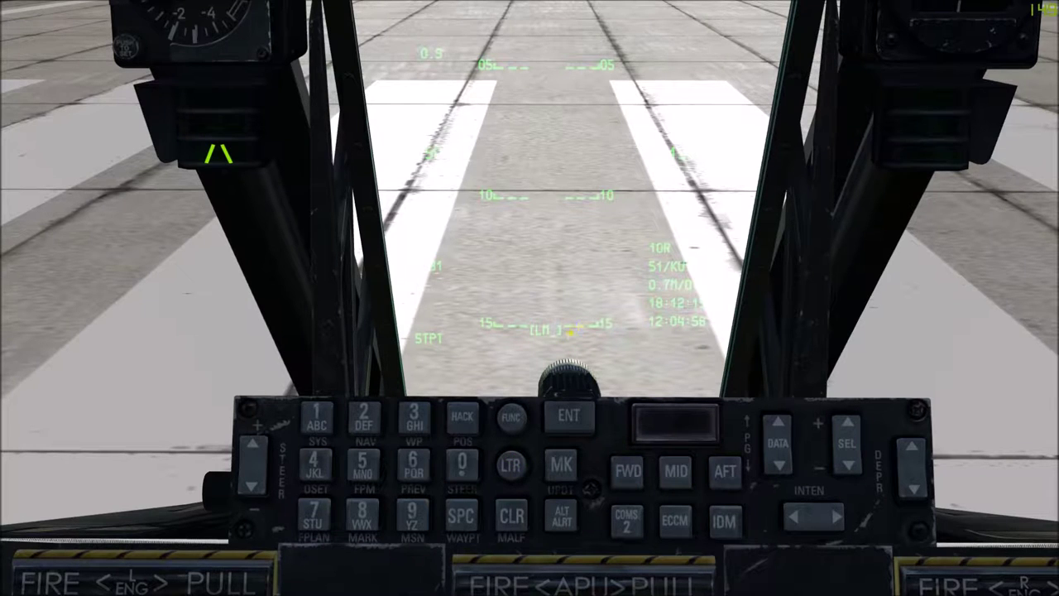
pyautogui.click(364, 418)
pyautogui.click(361, 465)
pyautogui.click(413, 465)
pyautogui.click(414, 417)
pyautogui.click(364, 418)
pyautogui.click(306, 418)
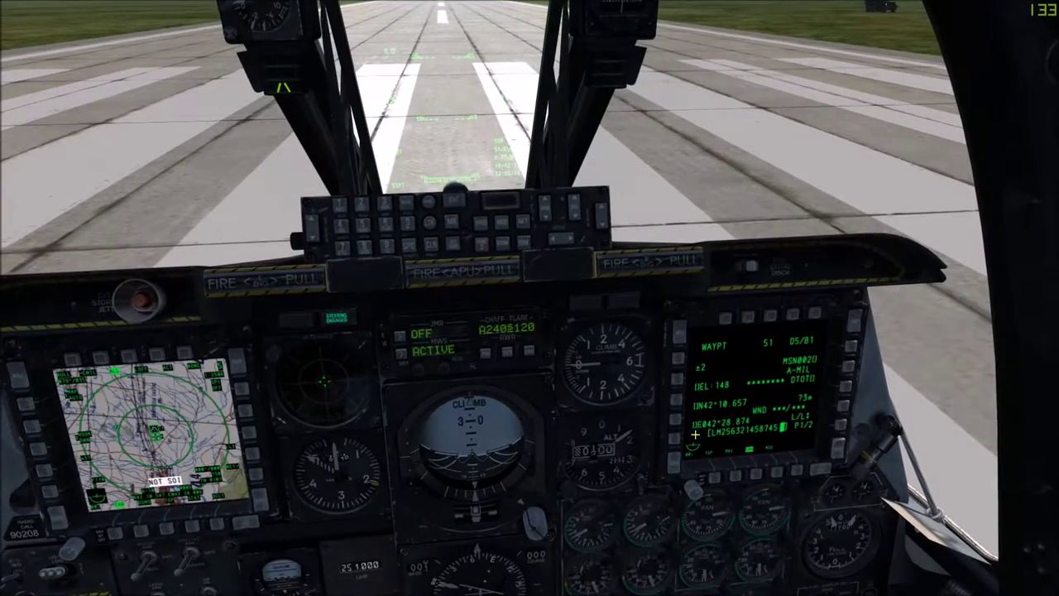
pyautogui.click(794, 404)
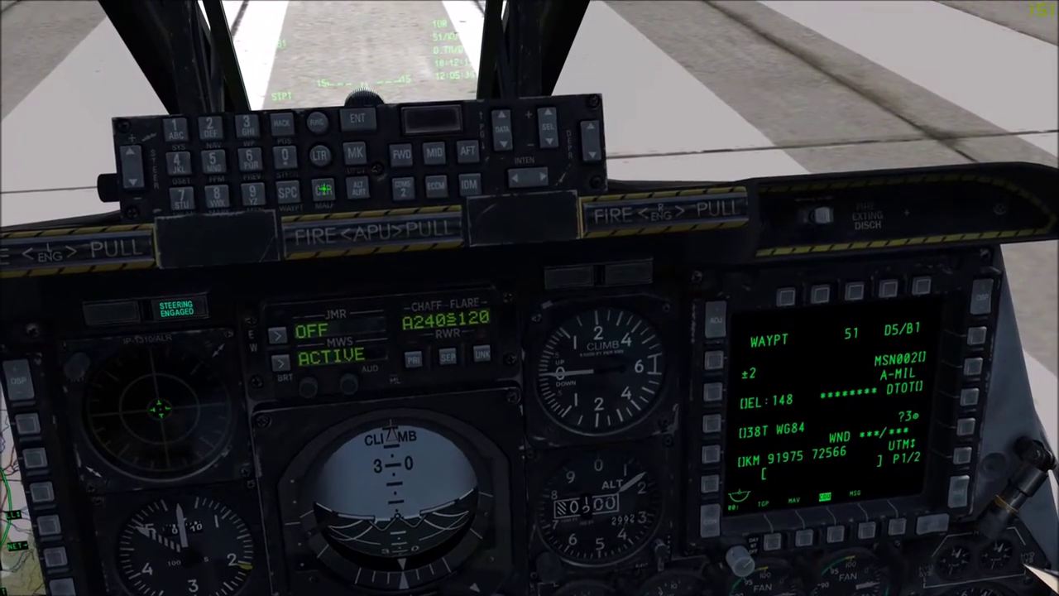
pyautogui.click(286, 150)
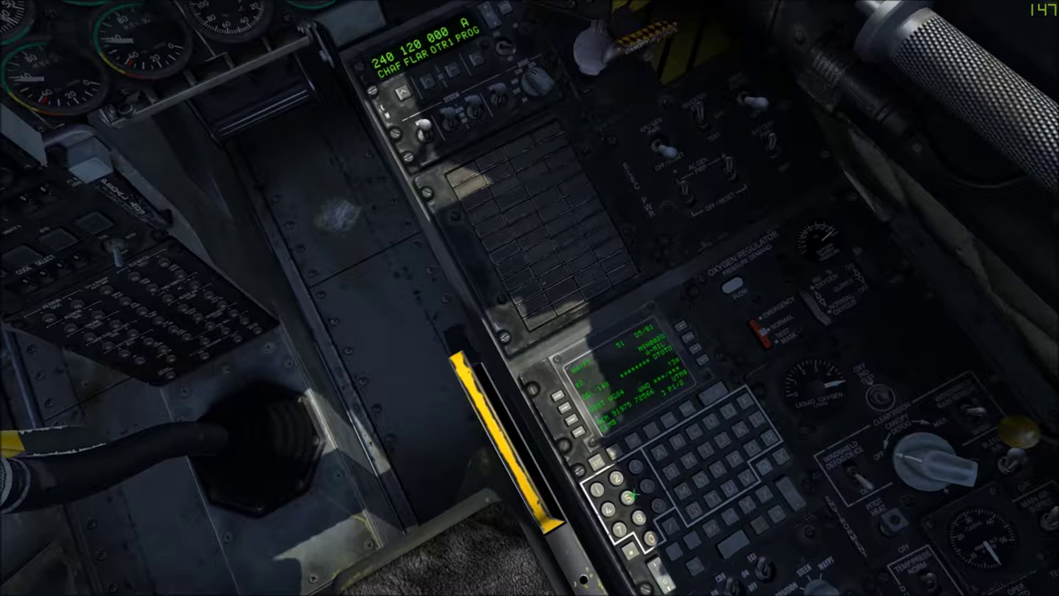
pyautogui.click(595, 488)
pyautogui.click(626, 498)
pyautogui.click(639, 468)
pyautogui.click(646, 500)
pyautogui.click(646, 500)
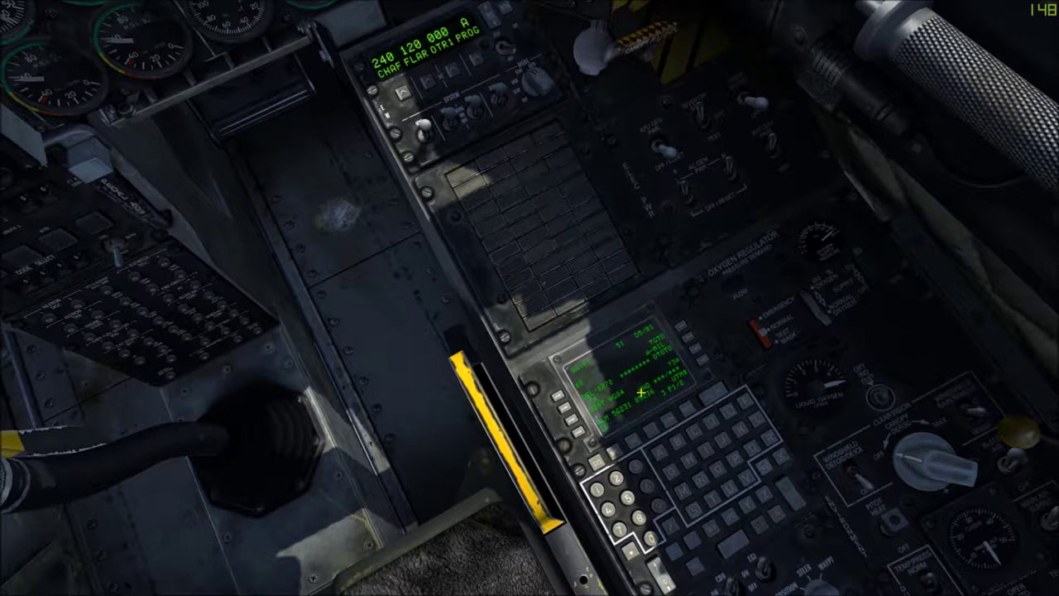
# - Look down toward the control stick, then return to the forward cockpit view
pyautogui.press('KP_5')
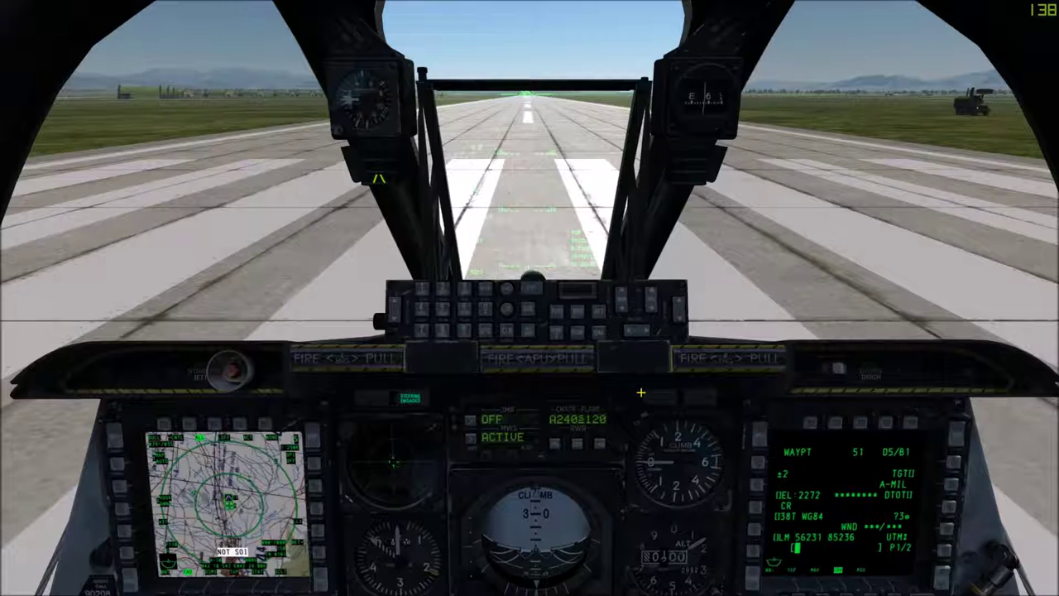
pyautogui.press('KP_2')
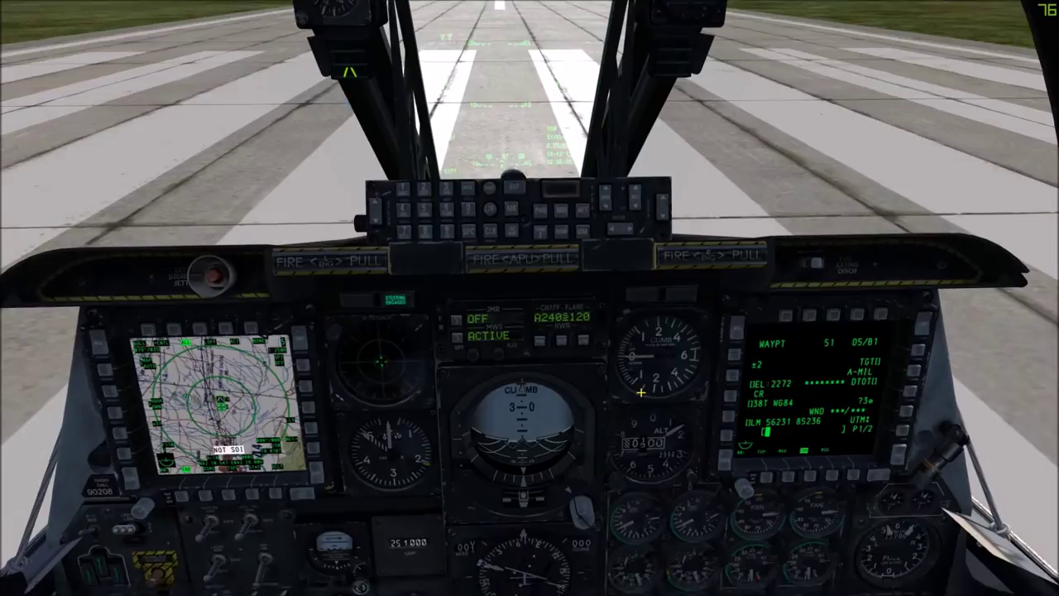
pyautogui.press('KP_2')
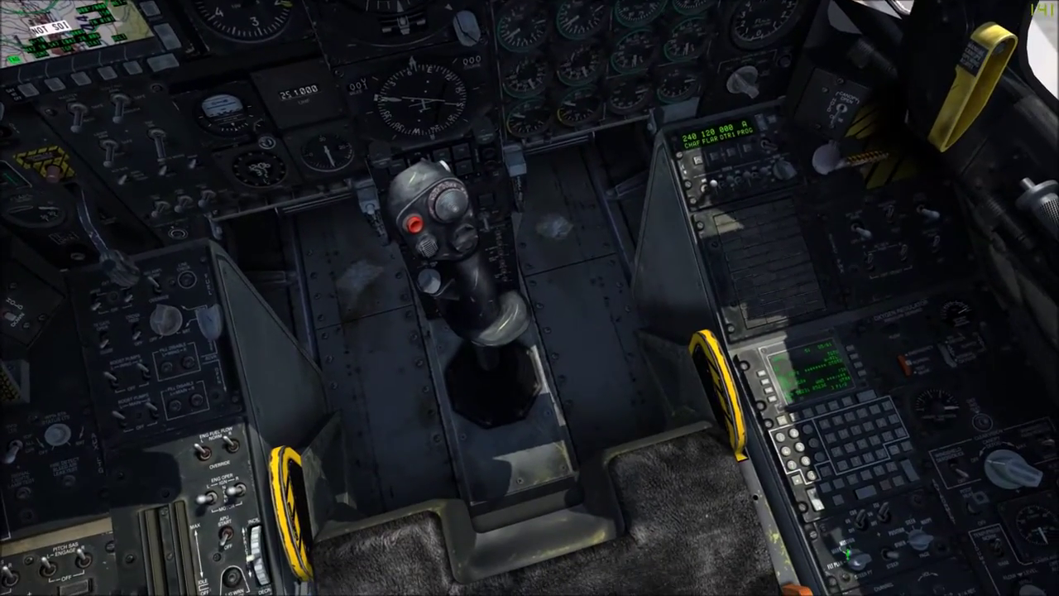
pyautogui.press('KP_2')
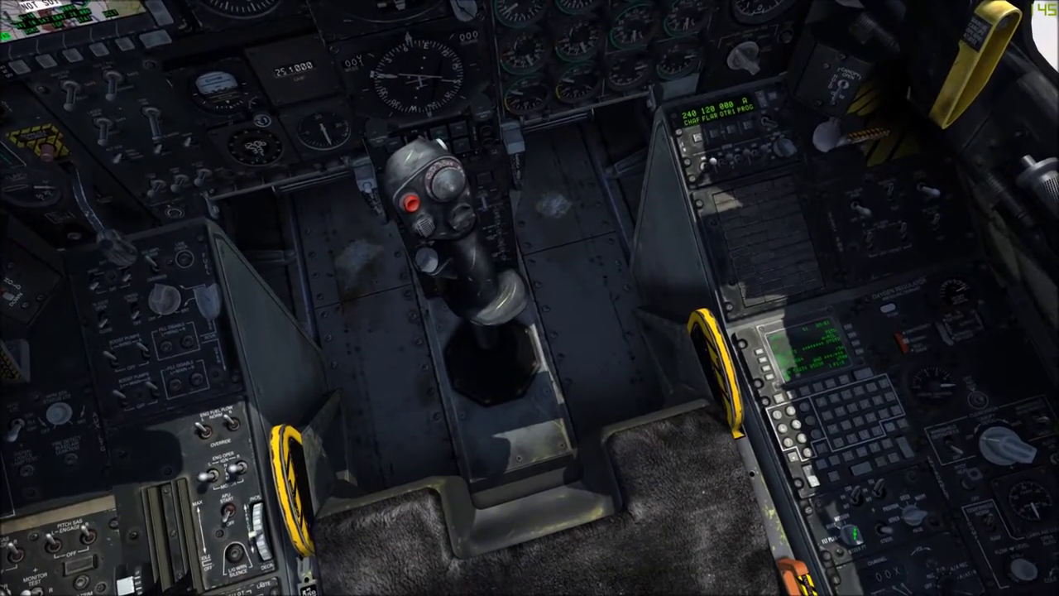
pyautogui.press('KP_5')
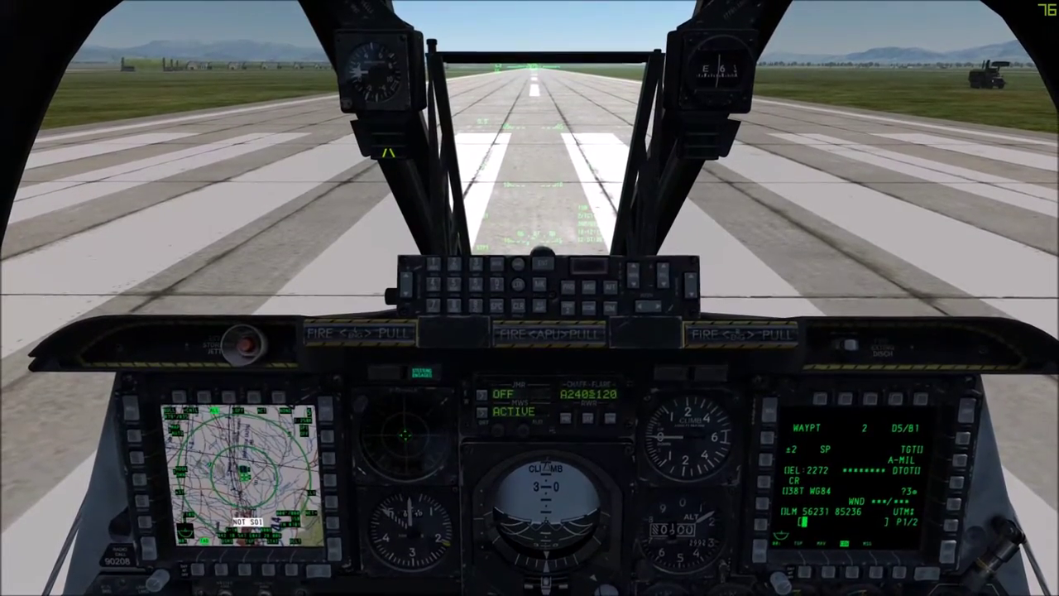
# - Open Options and go to the Controls page listing the A-10C Sim key bindings
pyautogui.write('0SDS00060')
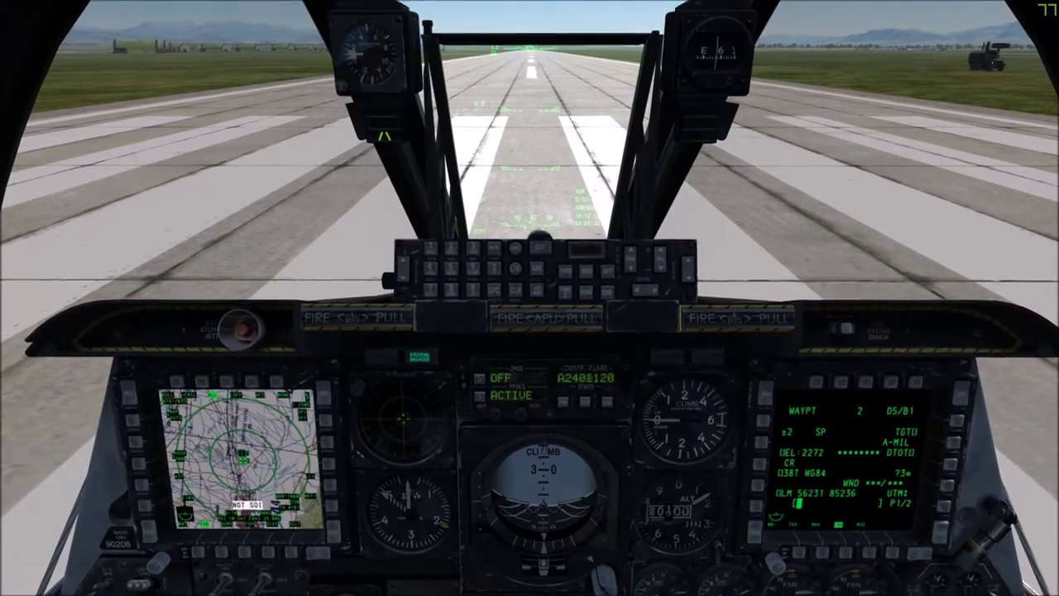
pyautogui.write('SDG0')
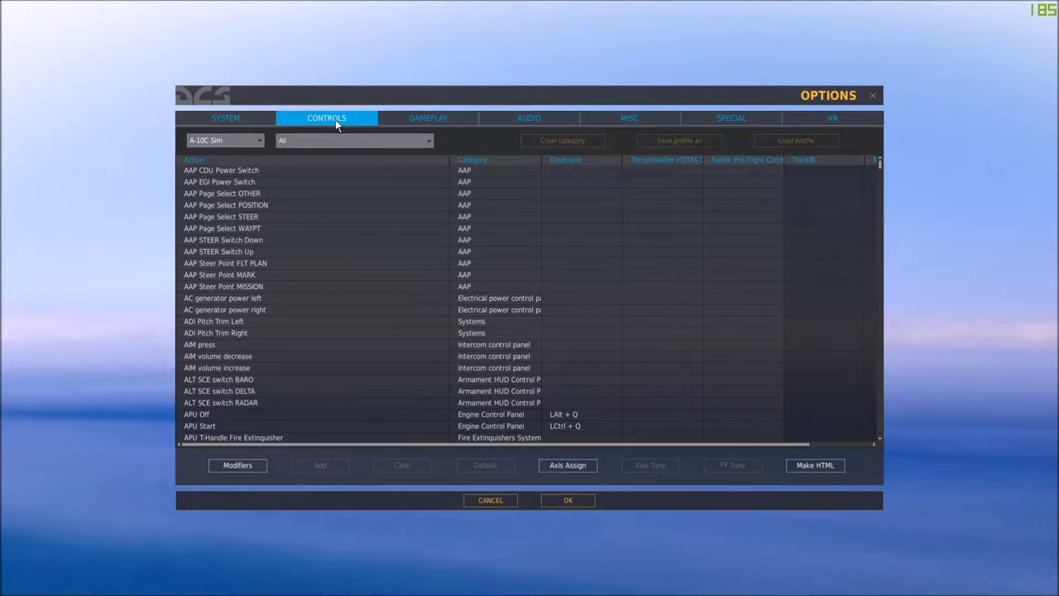
# - Keep the A-10C Sim profile and filter the bindings list to the CDU panel category
pyautogui.click(259, 140)
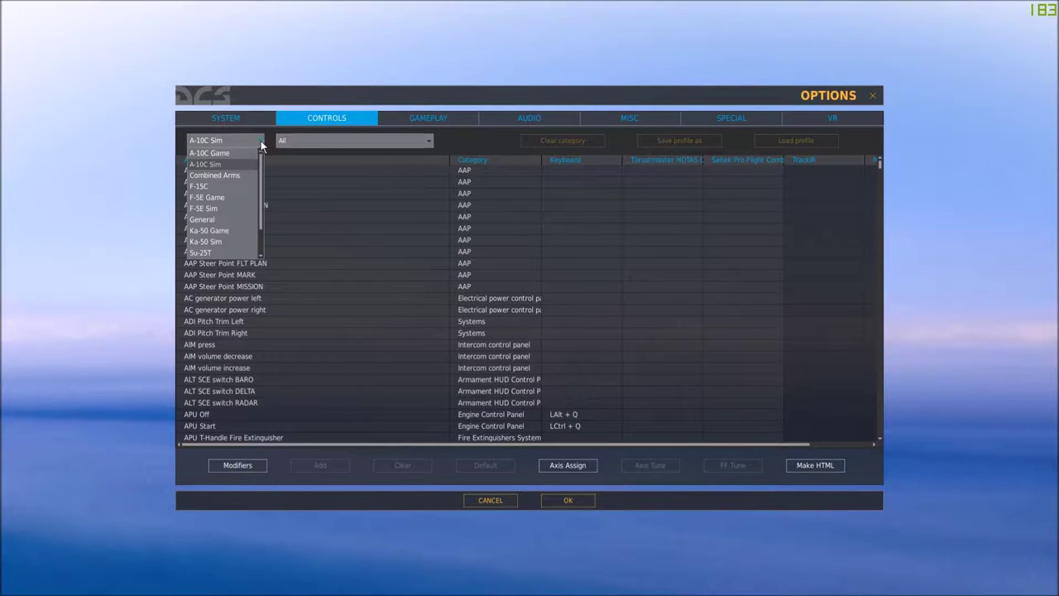
pyautogui.click(211, 165)
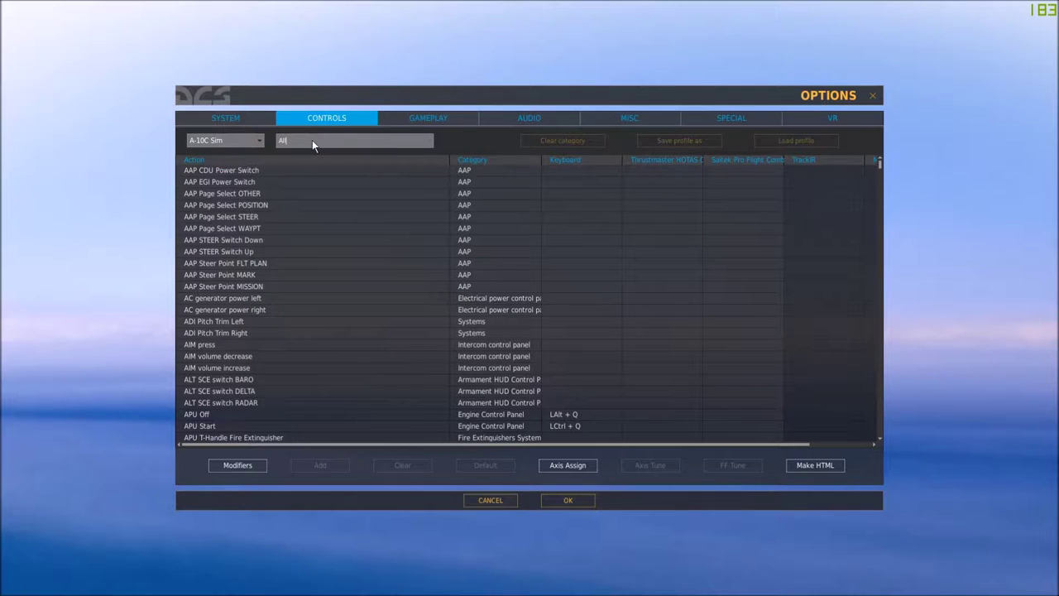
pyautogui.click(424, 142)
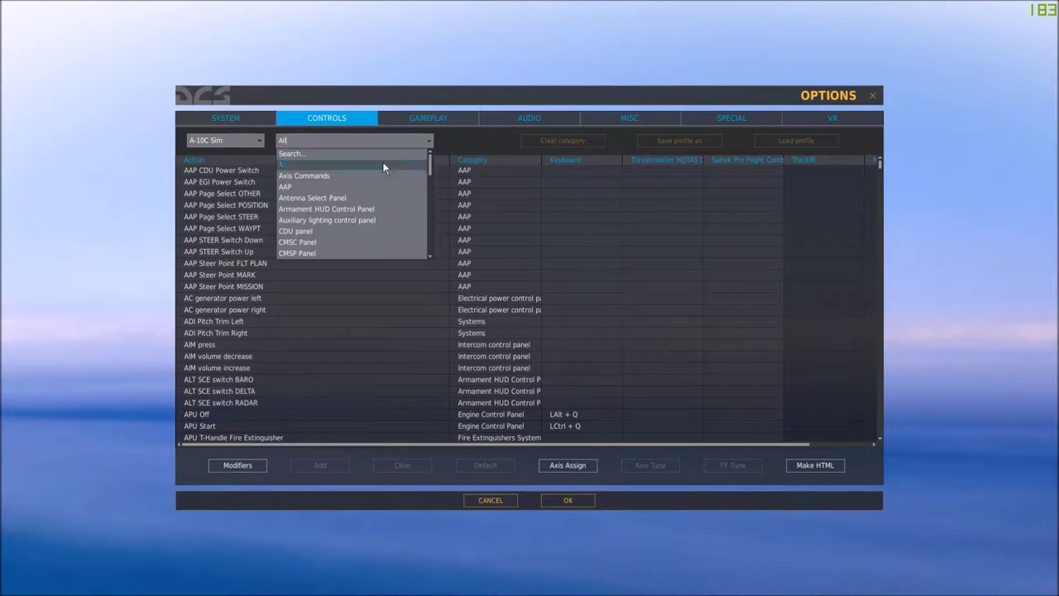
pyautogui.click(304, 229)
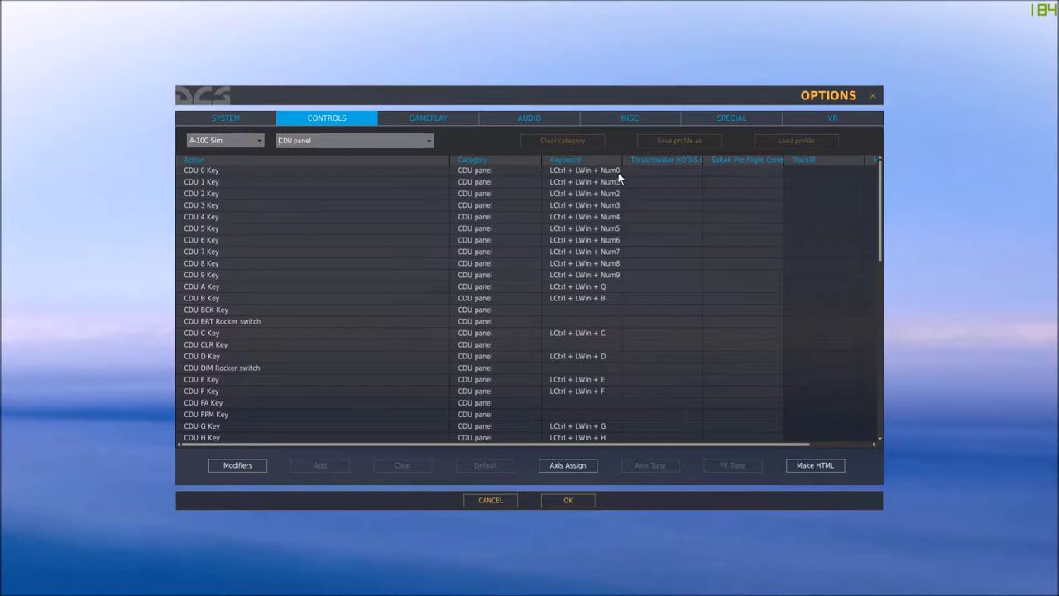
pyautogui.click(208, 170)
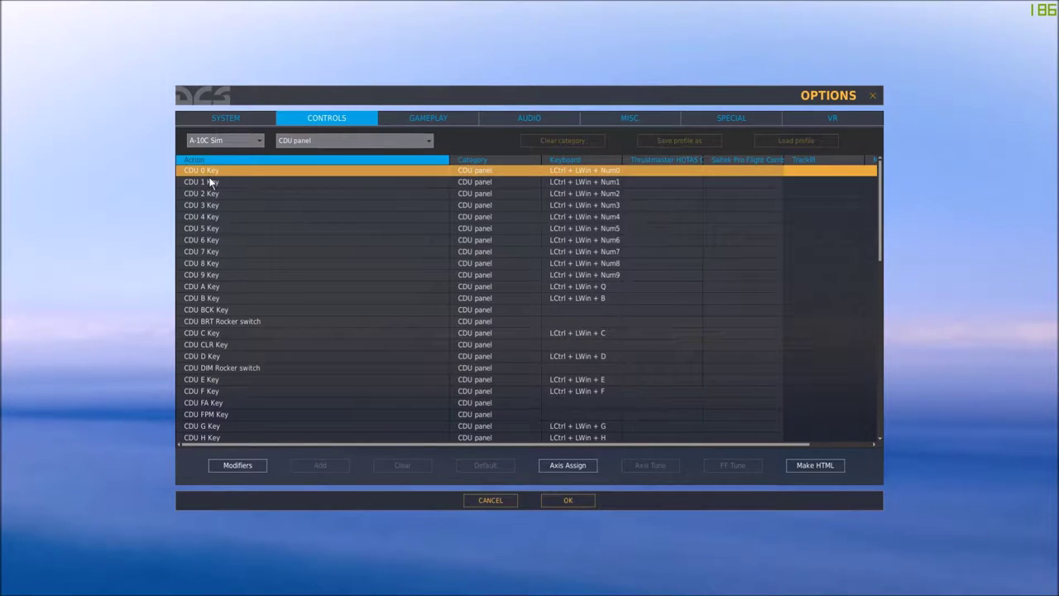
pyautogui.click(210, 185)
pyautogui.click(209, 194)
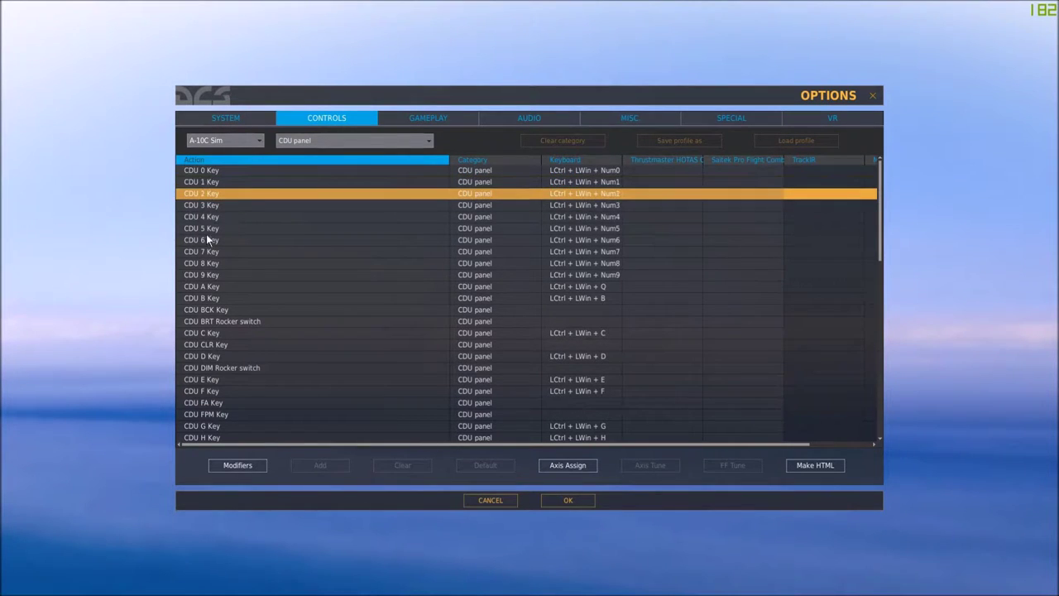
pyautogui.click(209, 265)
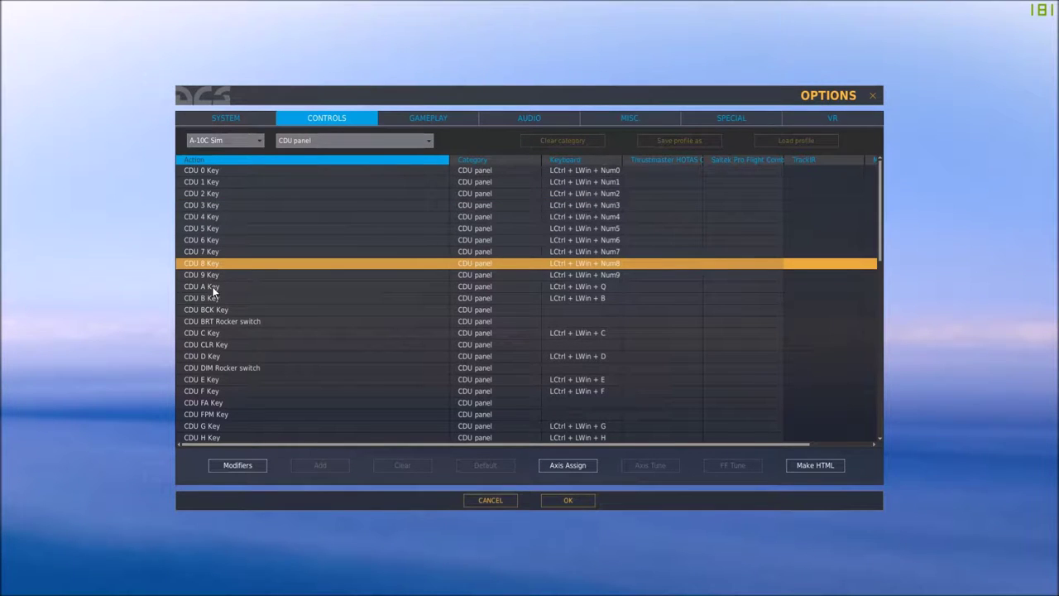
pyautogui.click(209, 289)
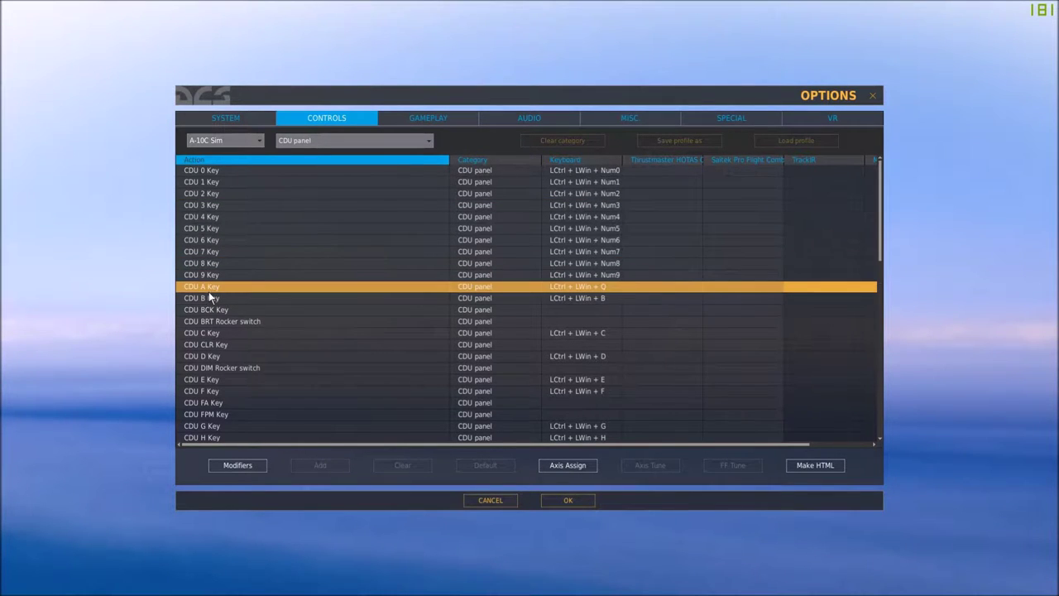
pyautogui.click(209, 299)
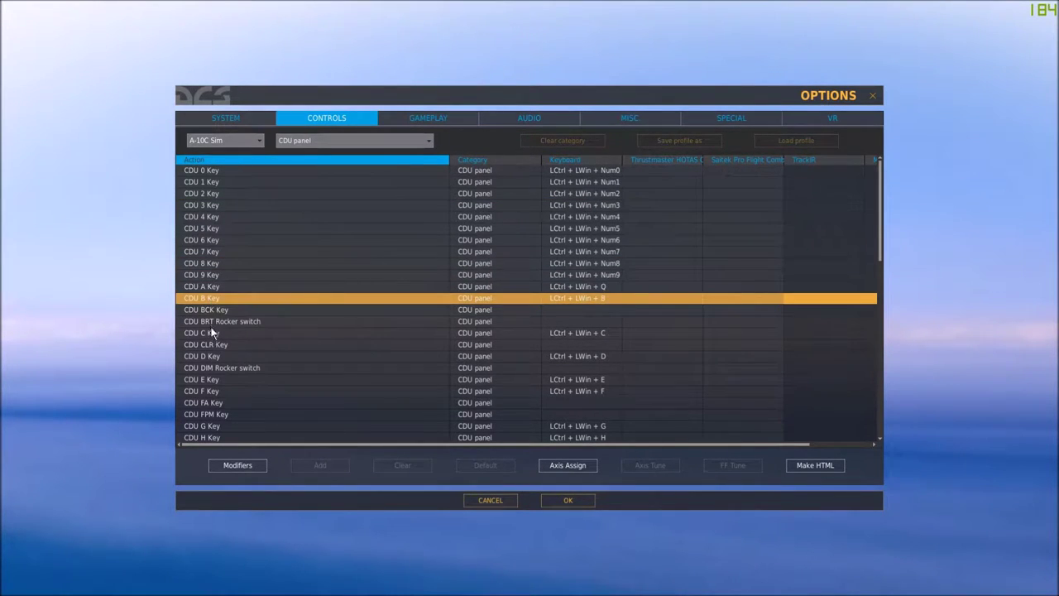